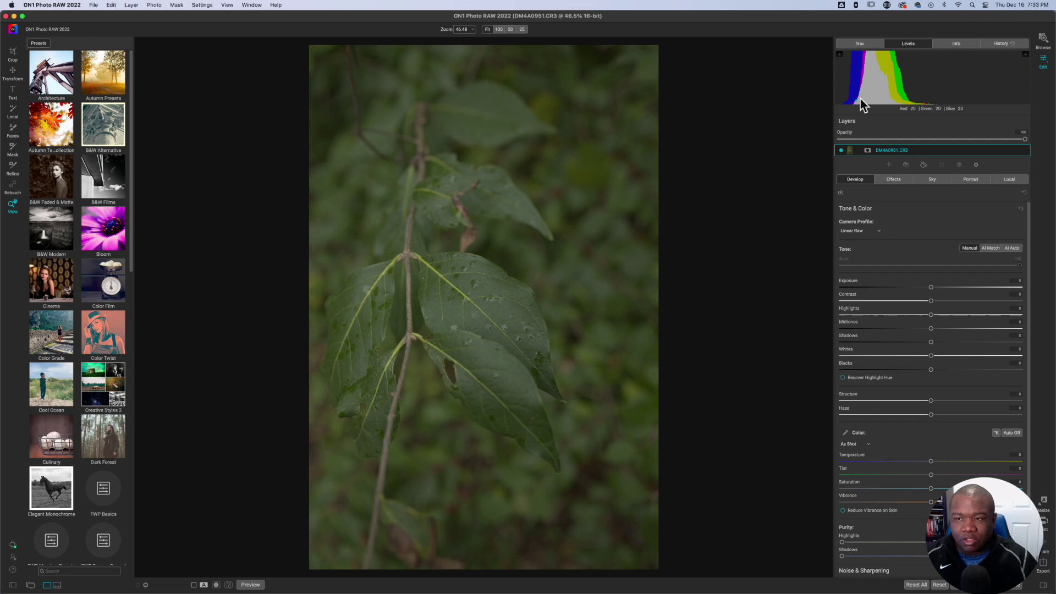
Step: Change the leaf photo's camera profile from Linear Raw to ON1 Standard
{"action": "left_click", "coordinate": [863, 230]}
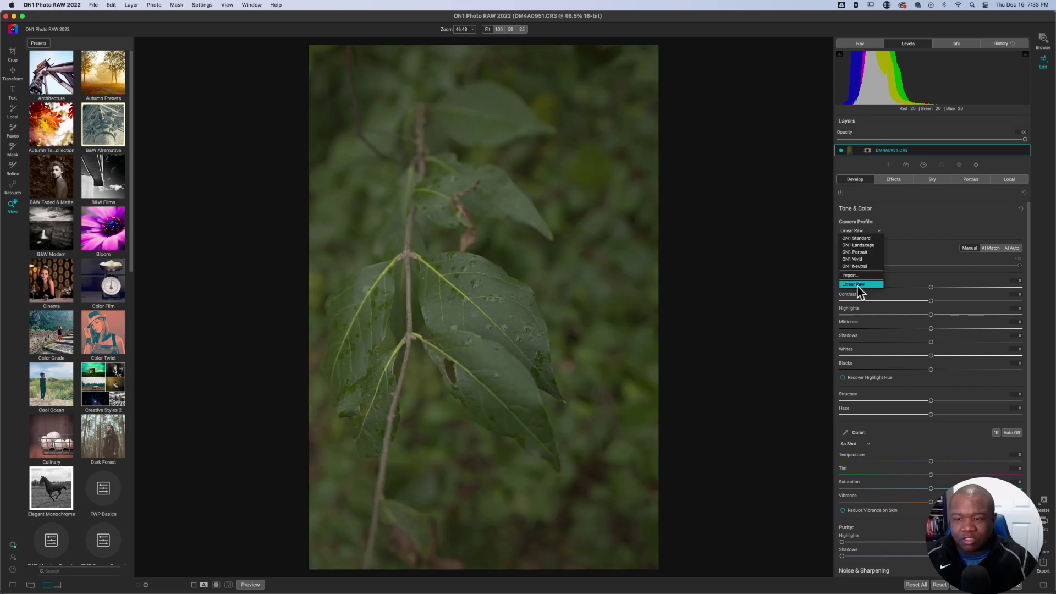
{"action": "left_click", "coordinate": [861, 239]}
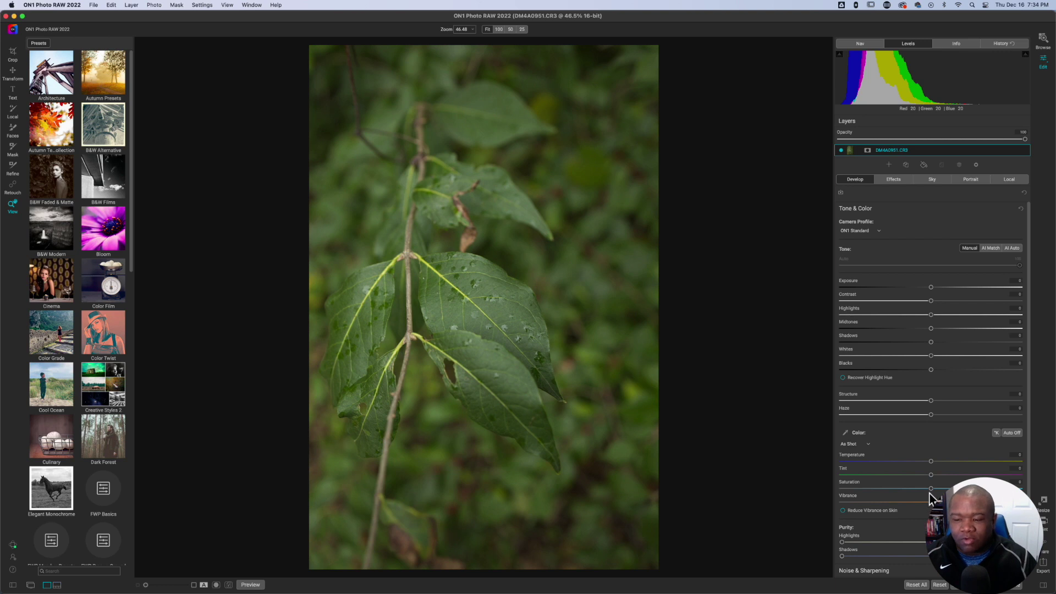
Step: Drop Saturation to -100 to preview the leaf in grey, then reset it to 0
{"action": "left_click_drag", "start_coordinate": [923, 490], "coordinate": [793, 497]}
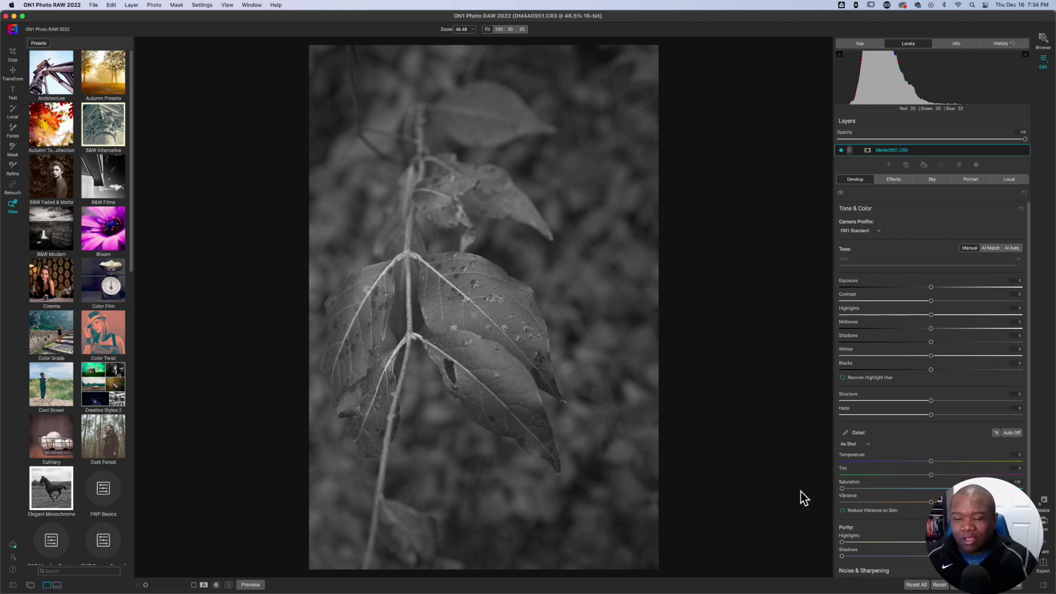
{"action": "double_click", "coordinate": [848, 485]}
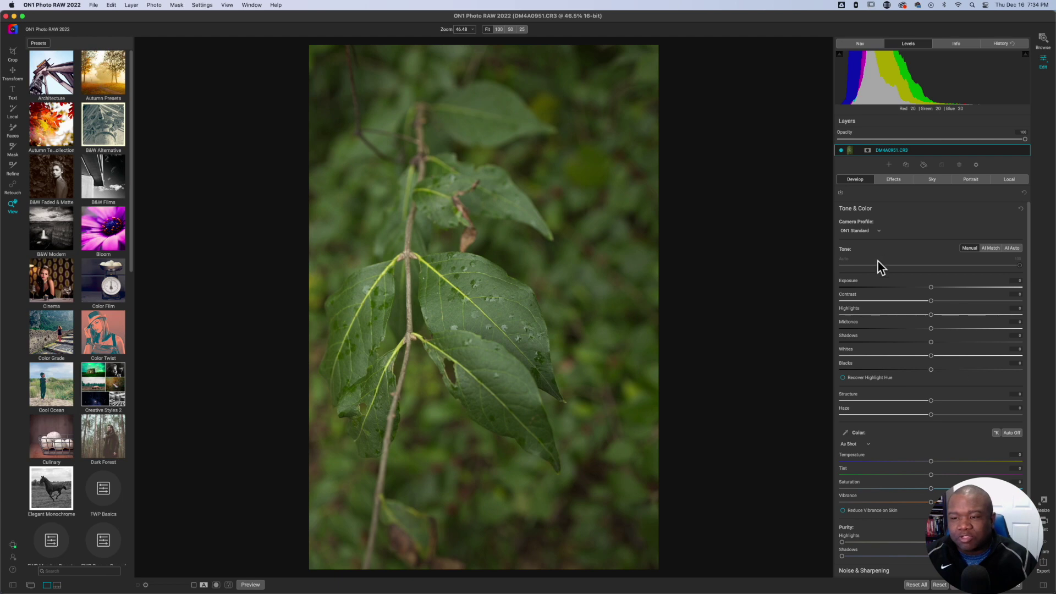
Step: Add a Black & White filter and raise its Green and Yellow color responses
{"action": "left_click", "coordinate": [899, 178]}
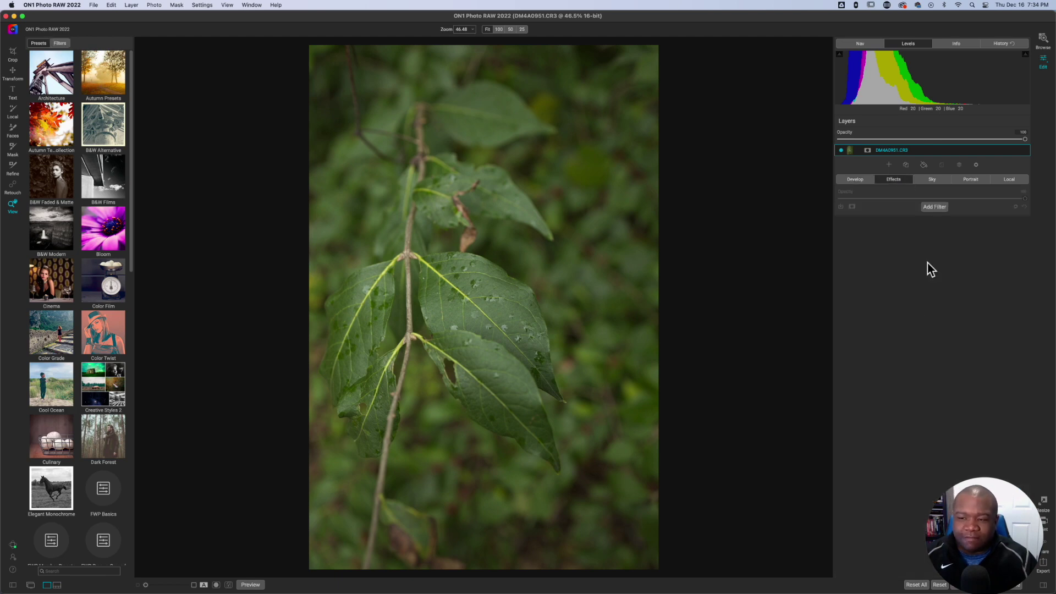
{"action": "left_click", "coordinate": [934, 207]}
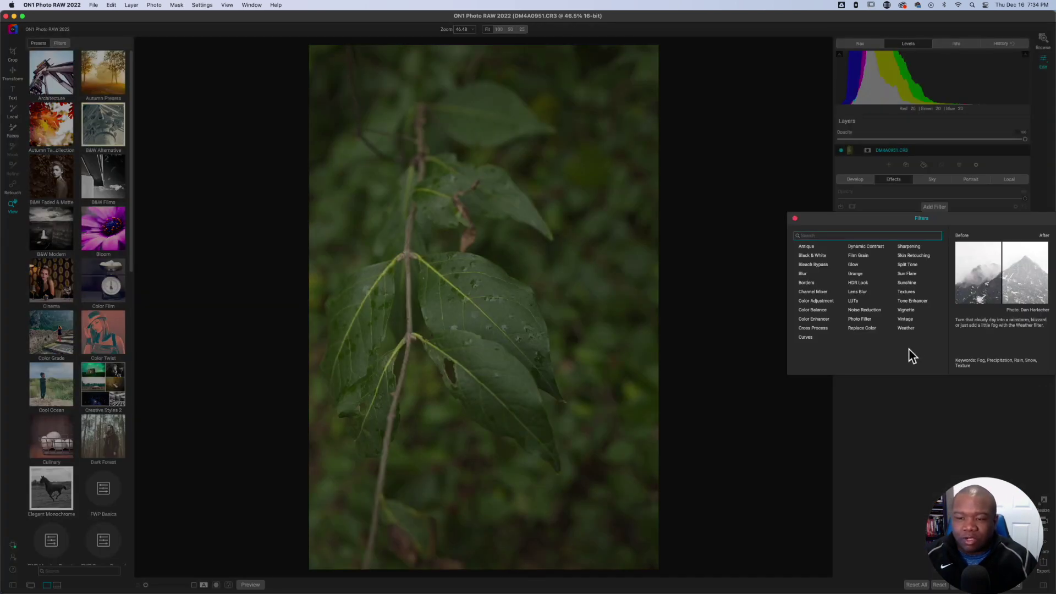
{"action": "left_click", "coordinate": [816, 262]}
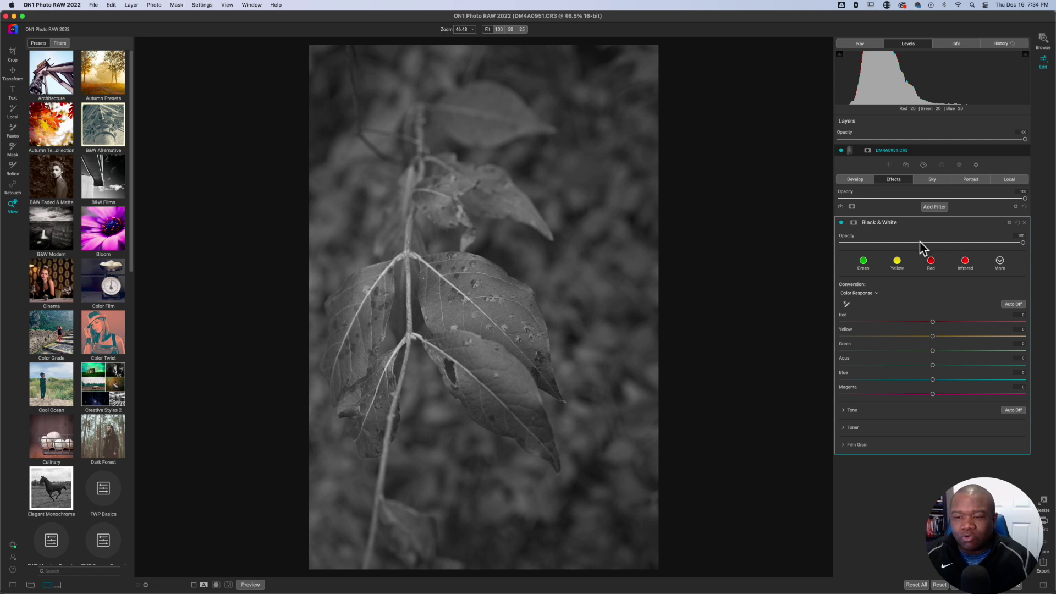
{"action": "left_click_drag", "start_coordinate": [933, 351], "coordinate": [962, 352]}
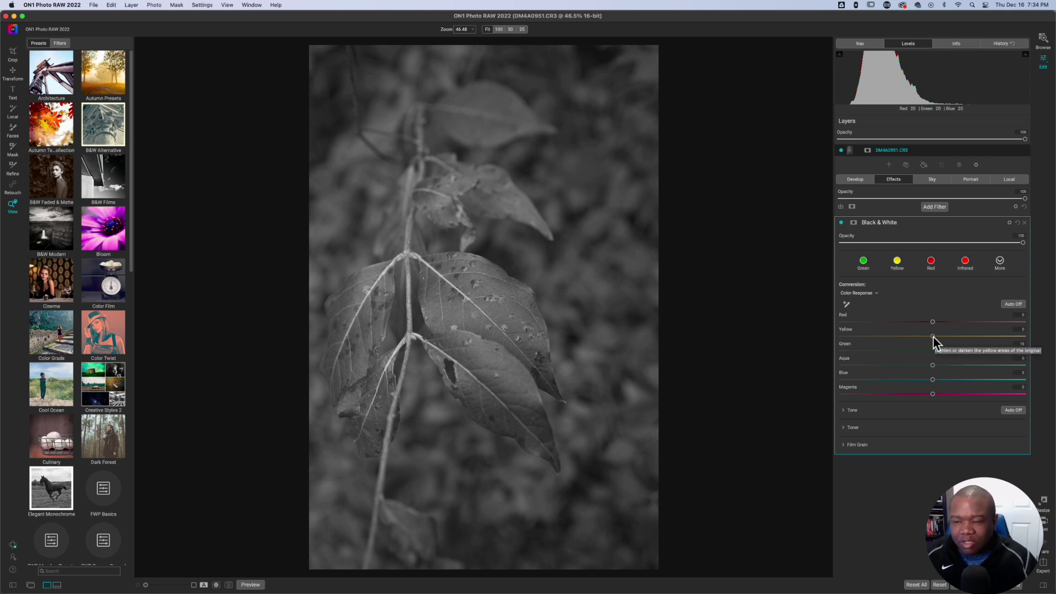
{"action": "left_click_drag", "start_coordinate": [932, 336], "coordinate": [961, 338]}
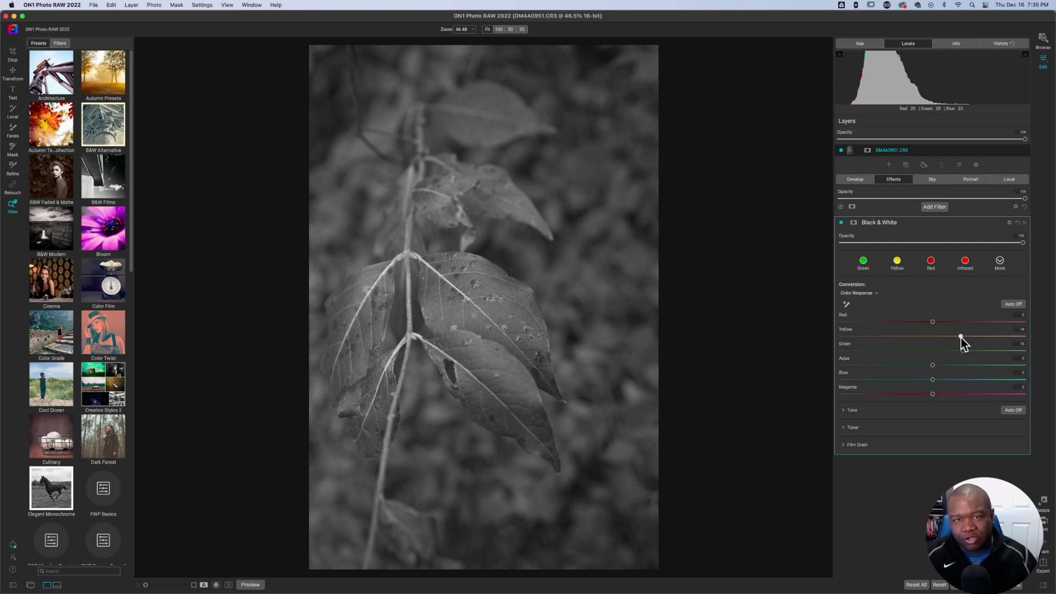
Step: Collapse the Black & White filter and add a default Curves filter
{"action": "left_click", "coordinate": [932, 221]}
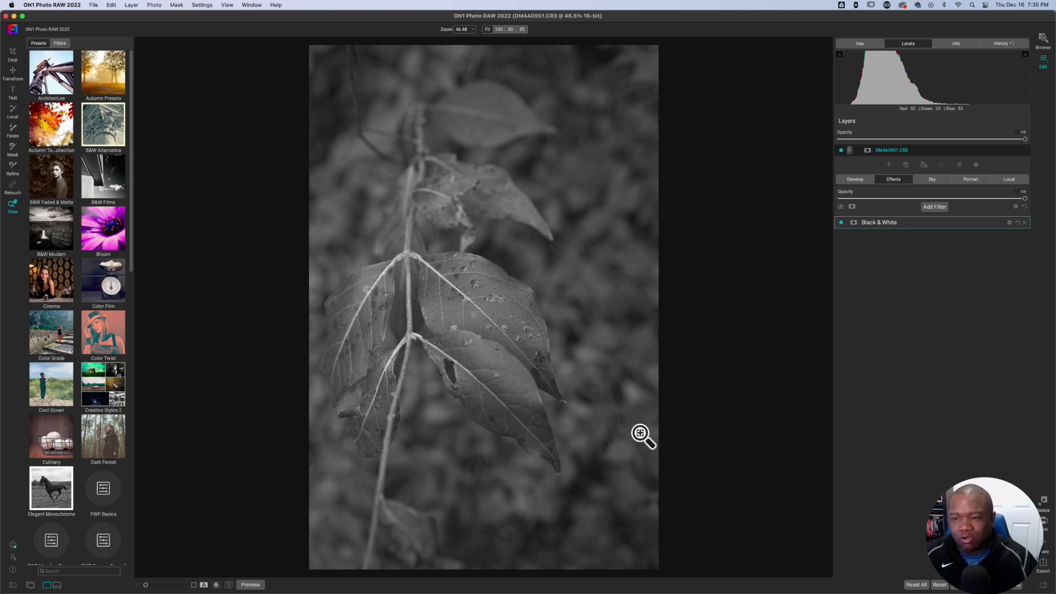
{"action": "left_click", "coordinate": [935, 208]}
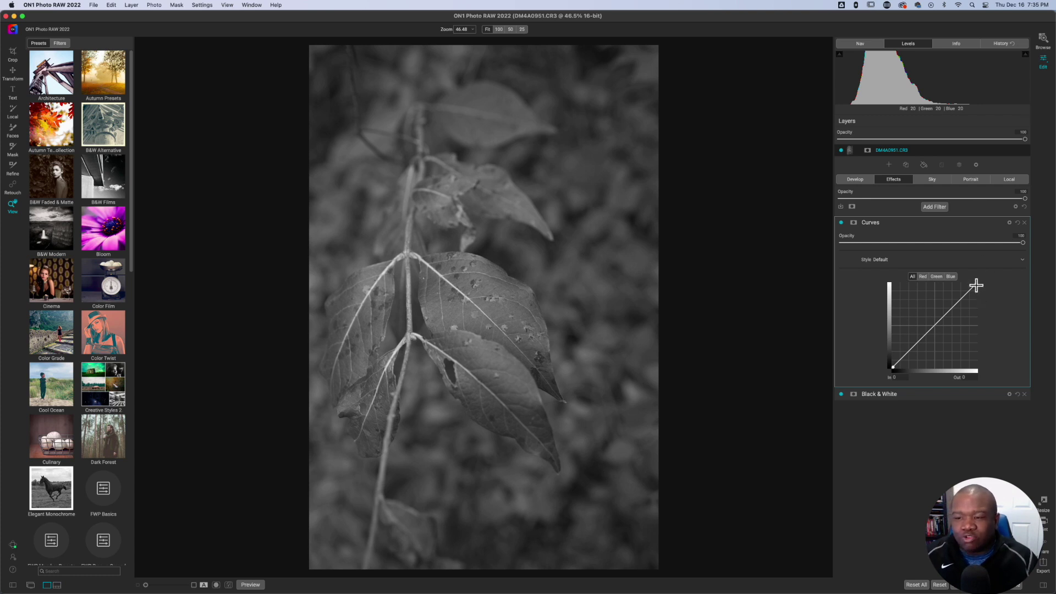
Step: Pull the Curves white point in to input 201, checking clipping so highlights stay unclipped
{"action": "left_click_drag", "start_coordinate": [976, 285], "coordinate": [957, 274]}
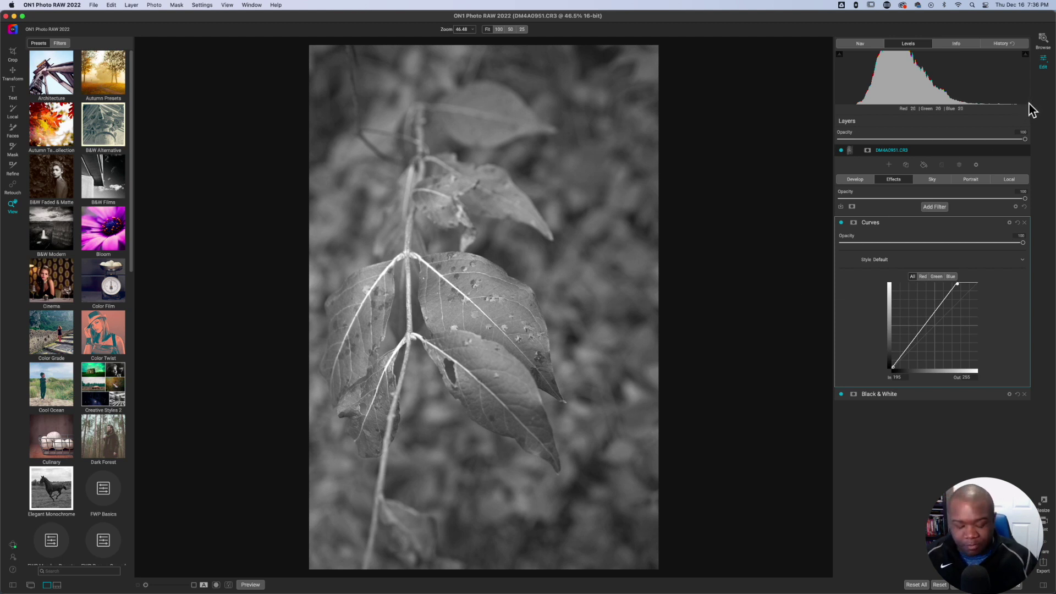
{"action": "key", "text": "j"}
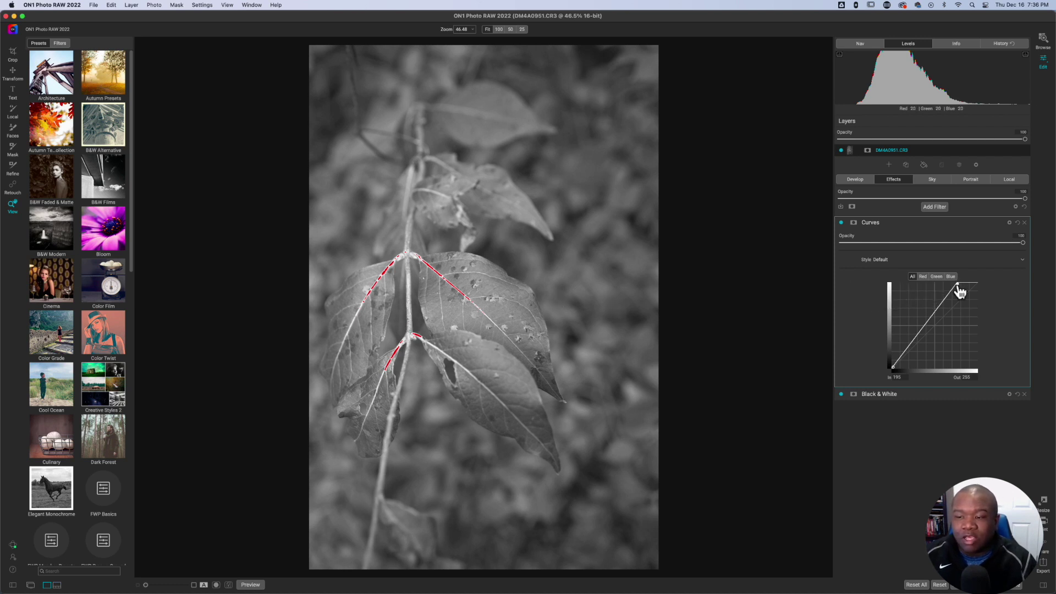
{"action": "left_click_drag", "start_coordinate": [957, 284], "coordinate": [959, 282]}
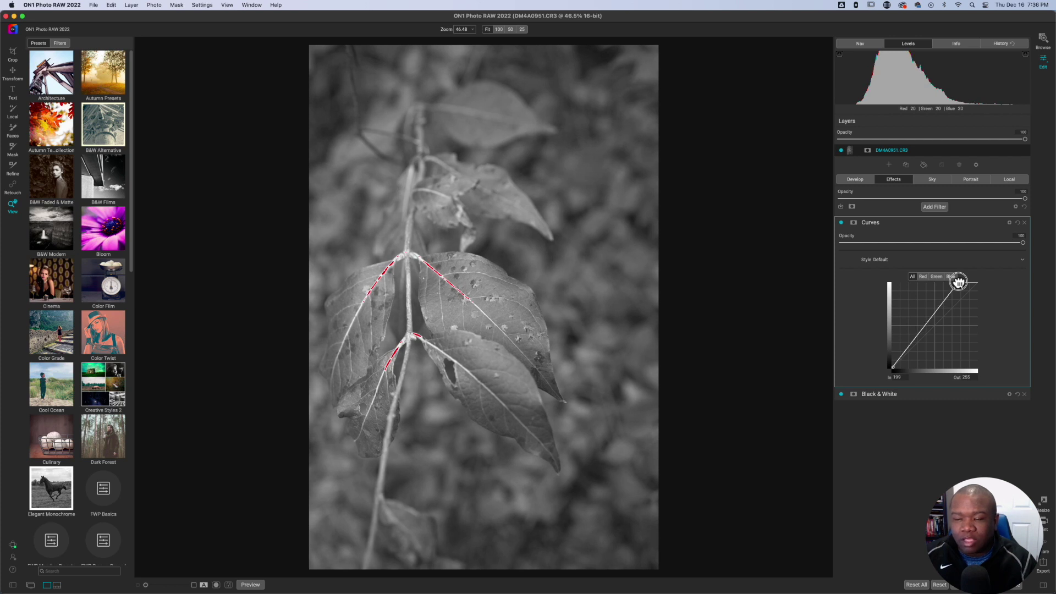
{"action": "left_click_drag", "start_coordinate": [958, 283], "coordinate": [960, 285]}
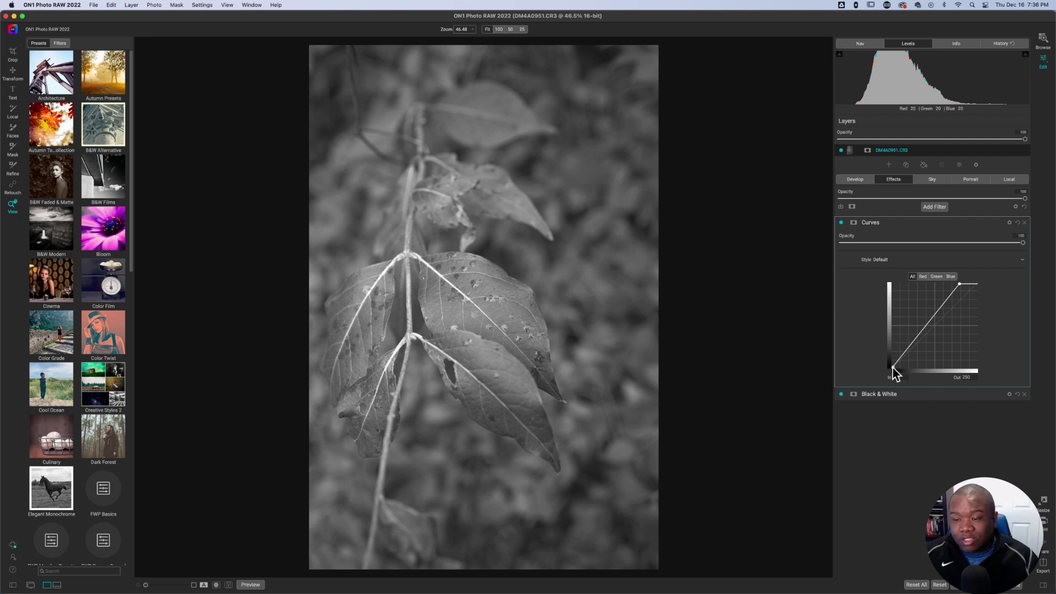
Step: Move the Curves black point right to about input 27 to deepen shadows
{"action": "left_click_drag", "start_coordinate": [892, 372], "coordinate": [891, 370]}
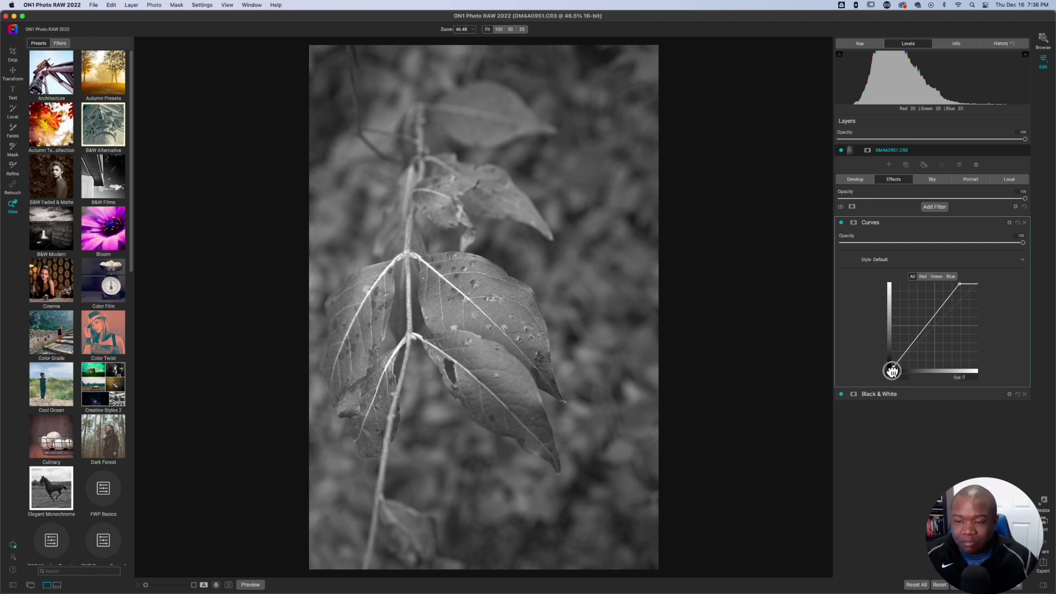
{"action": "left_click_drag", "start_coordinate": [892, 371], "coordinate": [898, 373]}
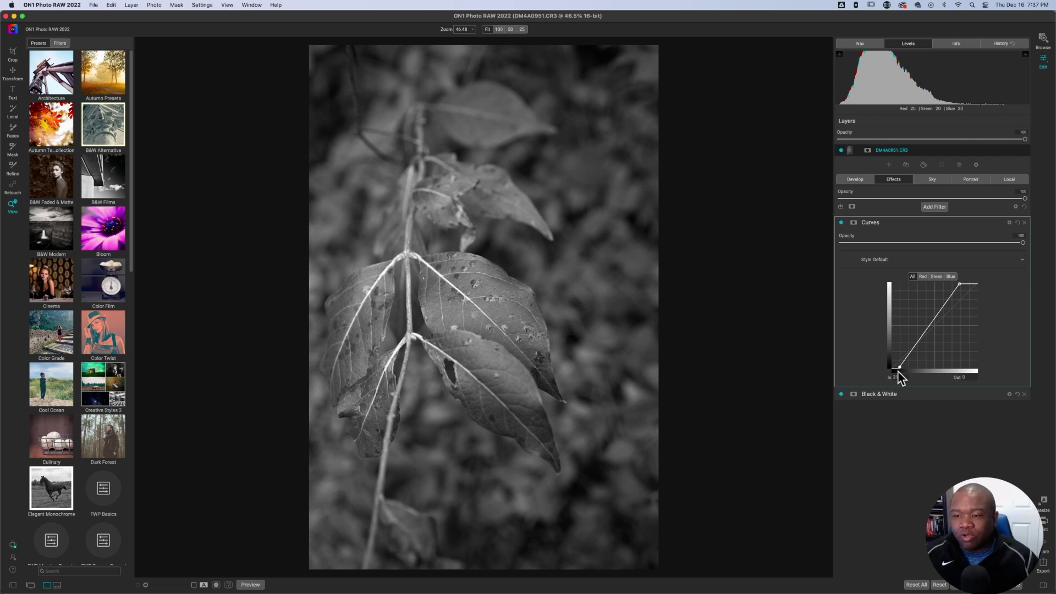
Step: Toggle the Curves filter off and on to compare, then collapse it
{"action": "left_click", "coordinate": [841, 223]}
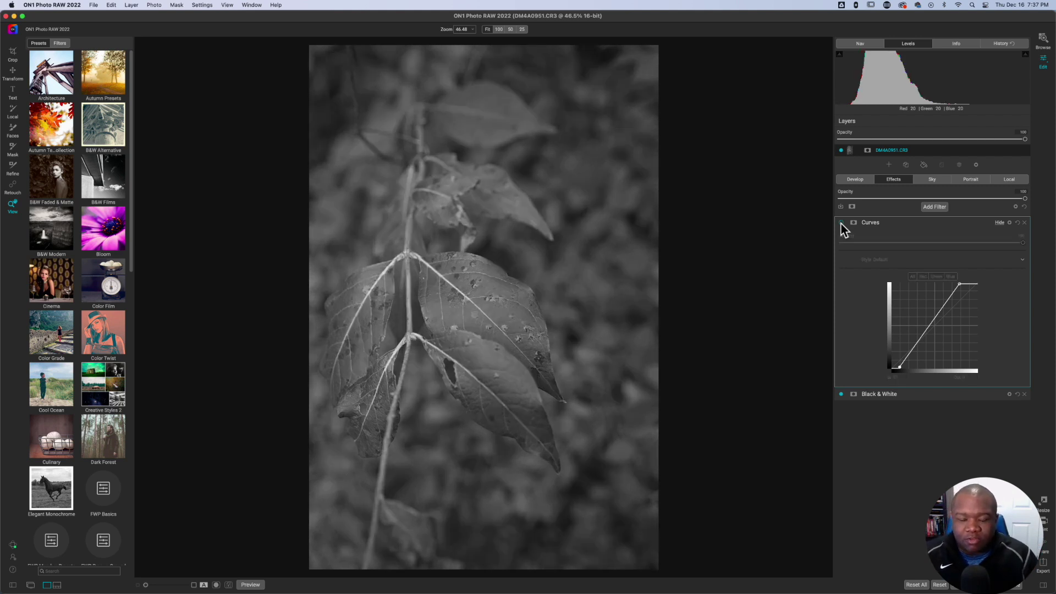
{"action": "left_click", "coordinate": [841, 223]}
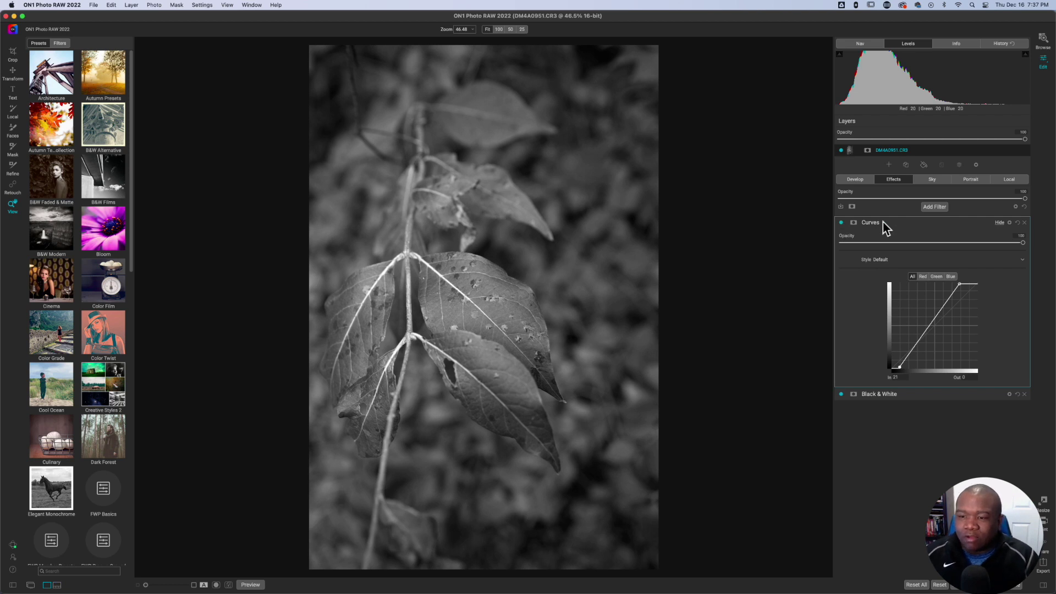
{"action": "left_click", "coordinate": [940, 221]}
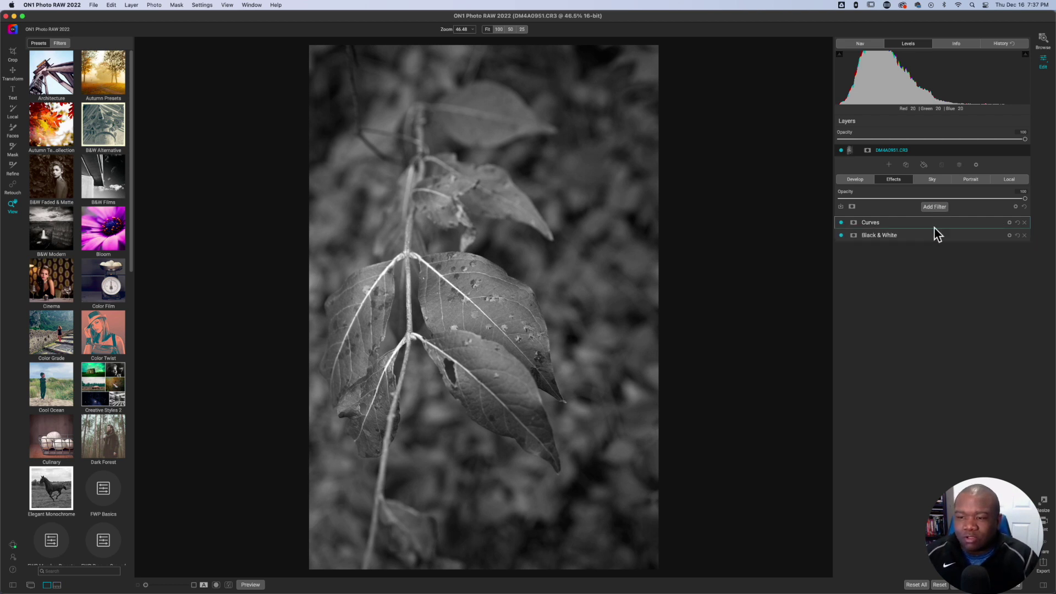
Step: Add a second Curves filter with an S-curve, then switch it off to compare
{"action": "left_click", "coordinate": [934, 207]}
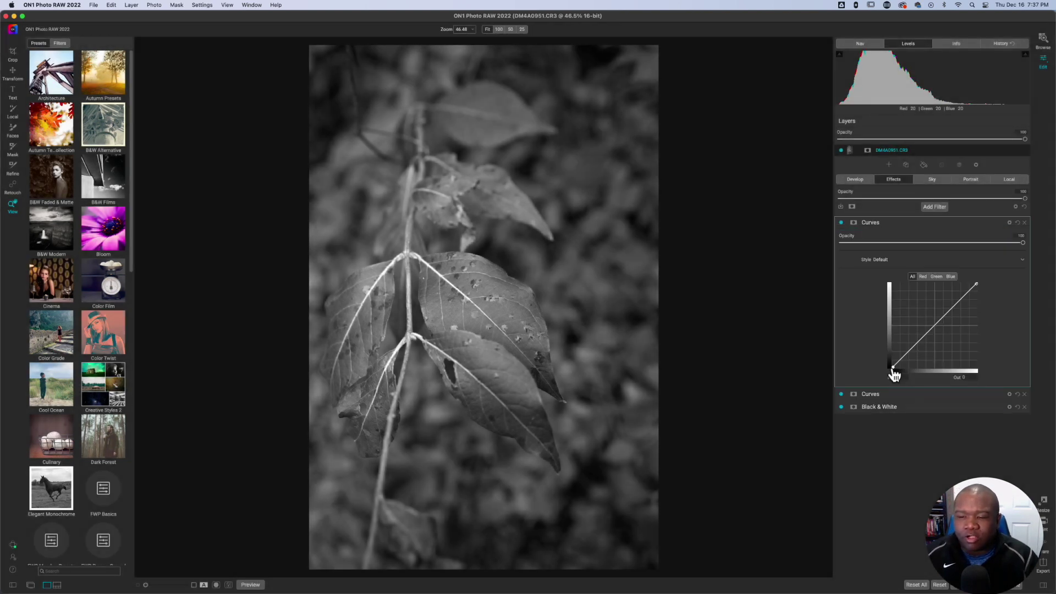
{"action": "left_click", "coordinate": [918, 343]}
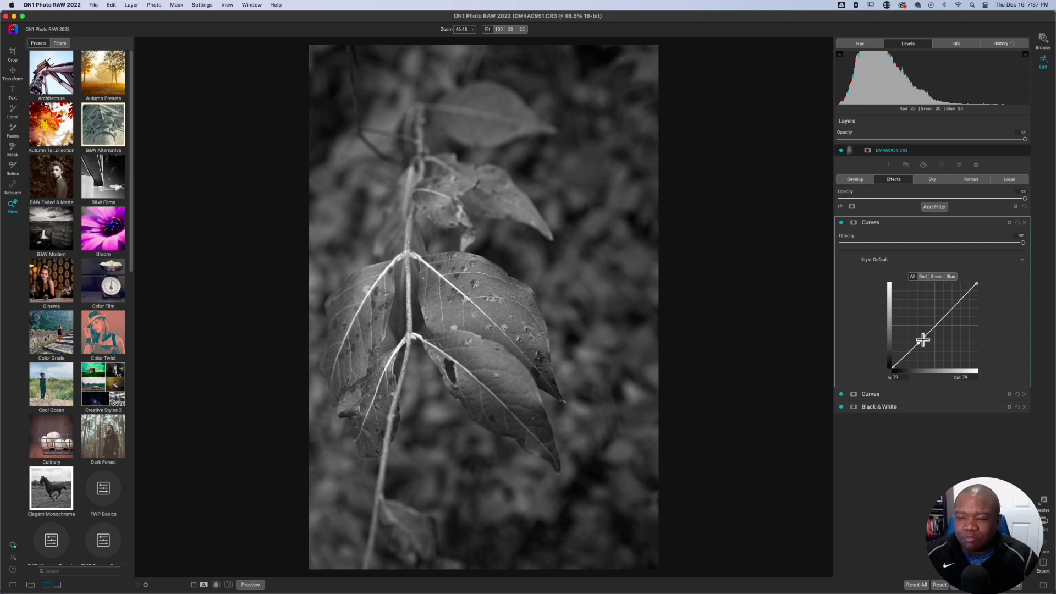
{"action": "left_click", "coordinate": [956, 307]}
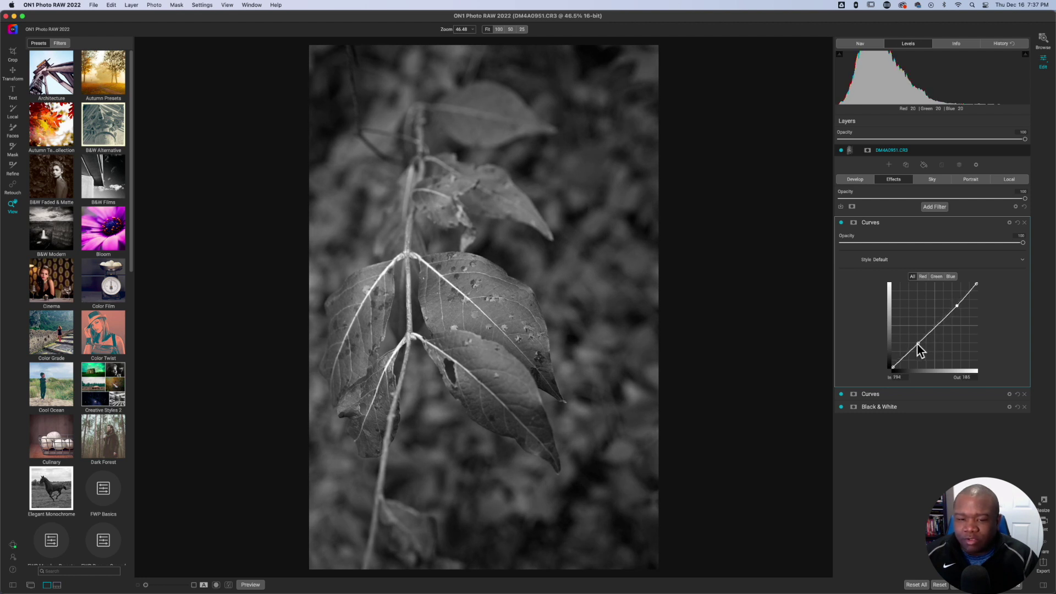
{"action": "left_click_drag", "start_coordinate": [917, 344], "coordinate": [918, 348]}
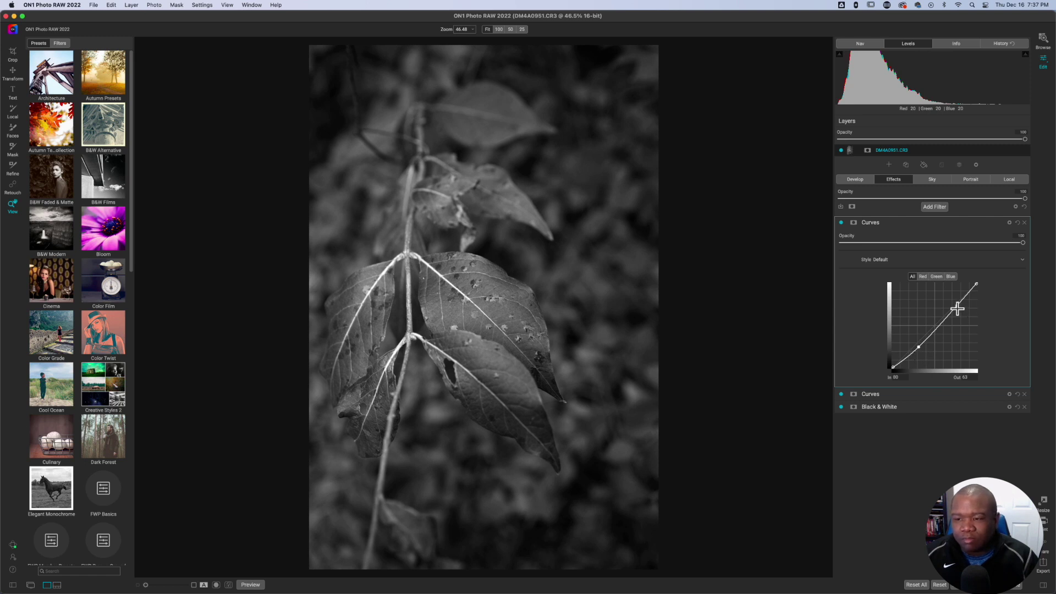
{"action": "left_click_drag", "start_coordinate": [957, 308], "coordinate": [957, 297]}
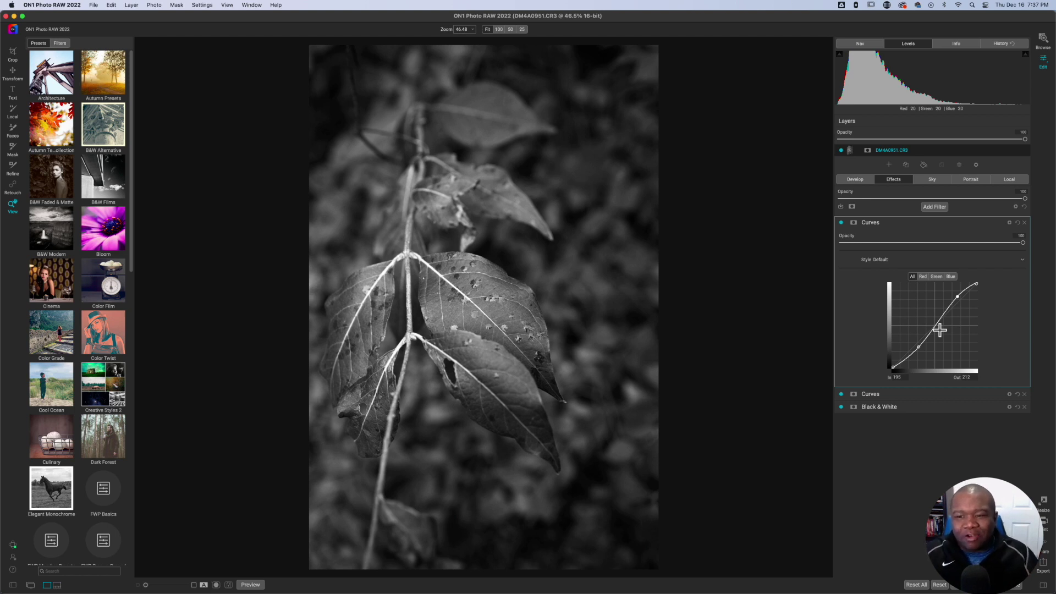
{"action": "left_click", "coordinate": [840, 222]}
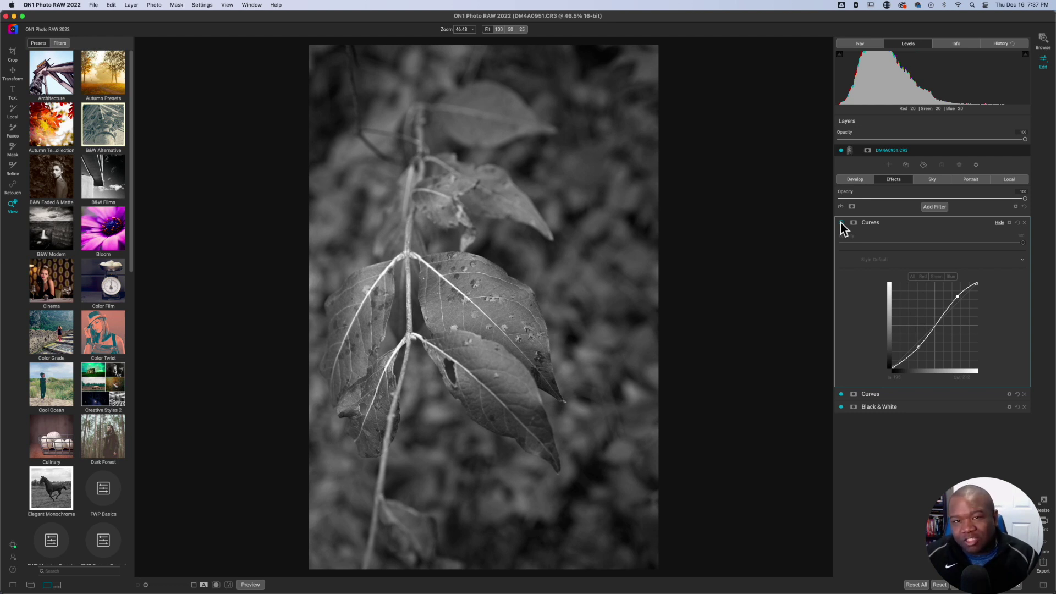
Step: Re-enable the S-curve Curves filter and collapse its settings panel
{"action": "left_click", "coordinate": [840, 222]}
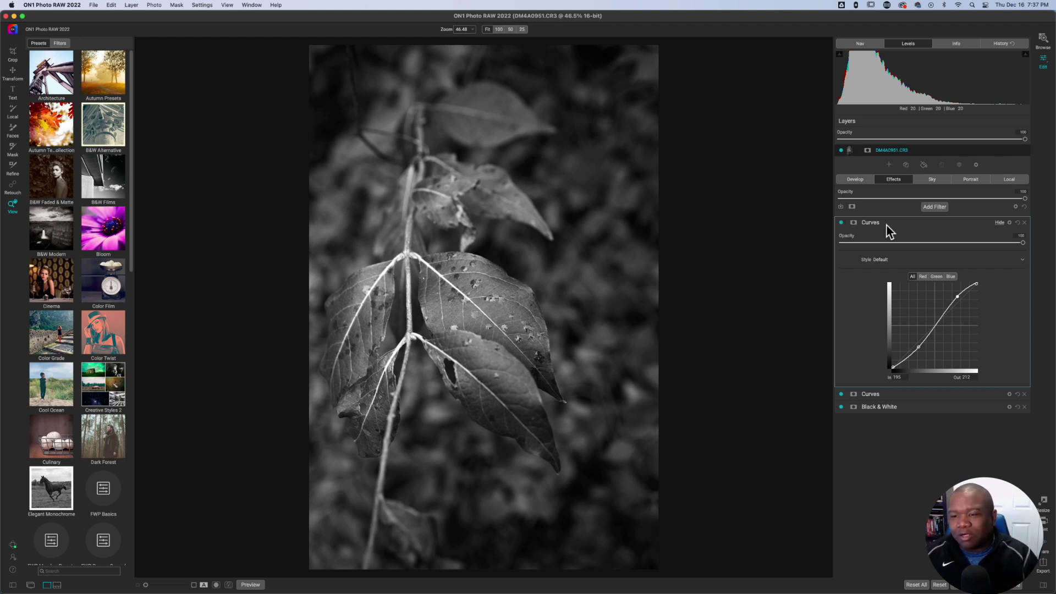
{"action": "left_click", "coordinate": [907, 224]}
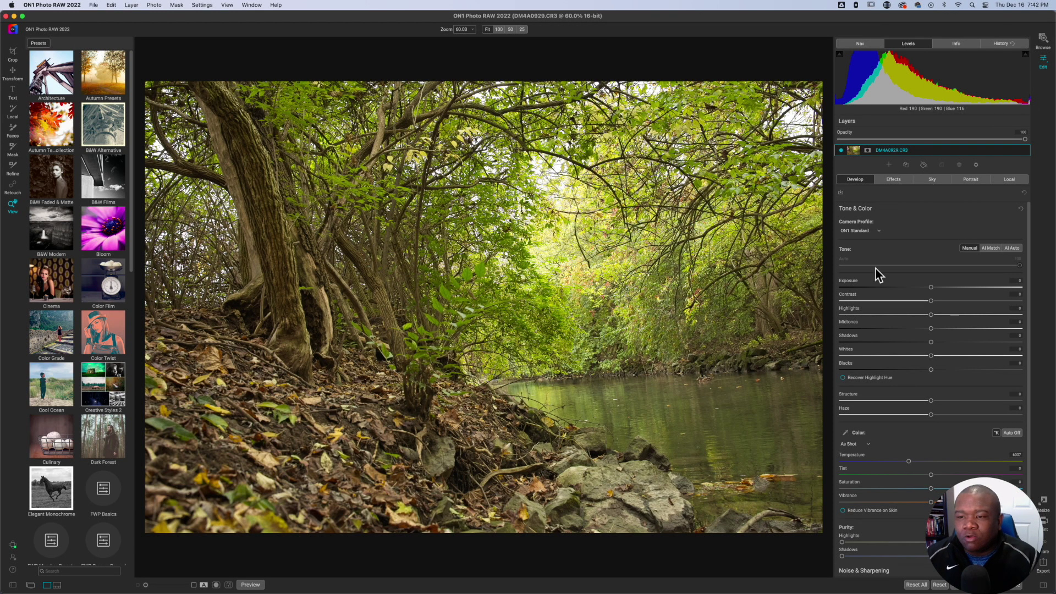
Step: Keep the forest photo on the ON1 Standard profile and show its Effects filters
{"action": "left_click", "coordinate": [869, 233]}
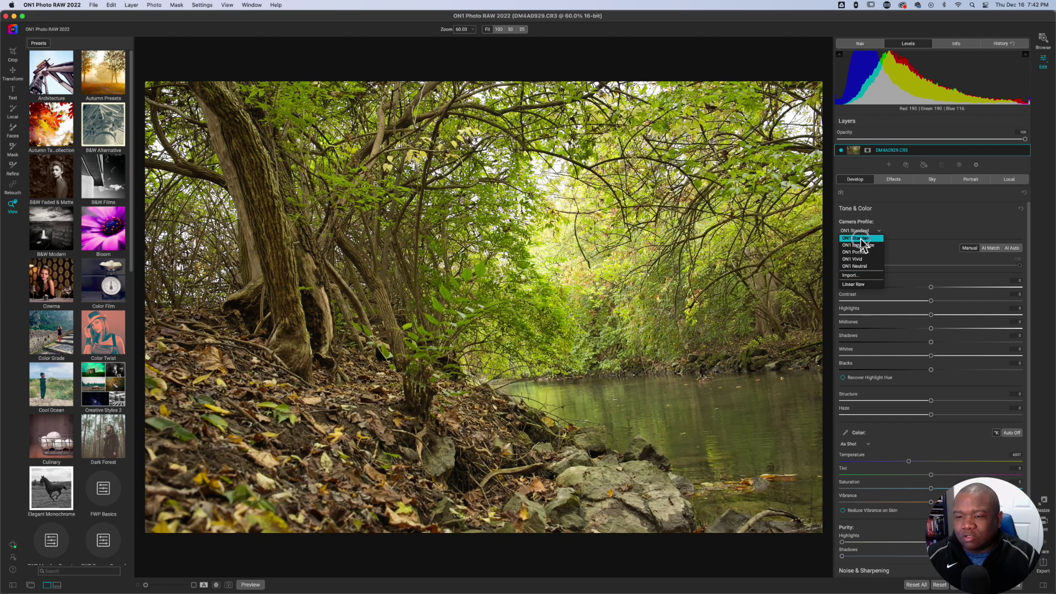
{"action": "left_click", "coordinate": [861, 238]}
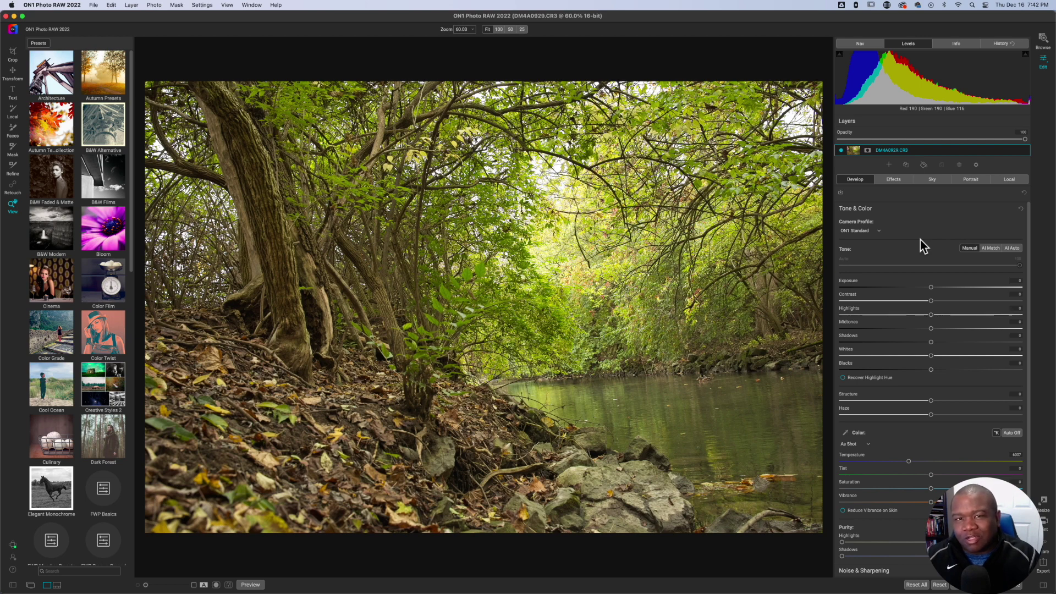
{"action": "left_click", "coordinate": [894, 180]}
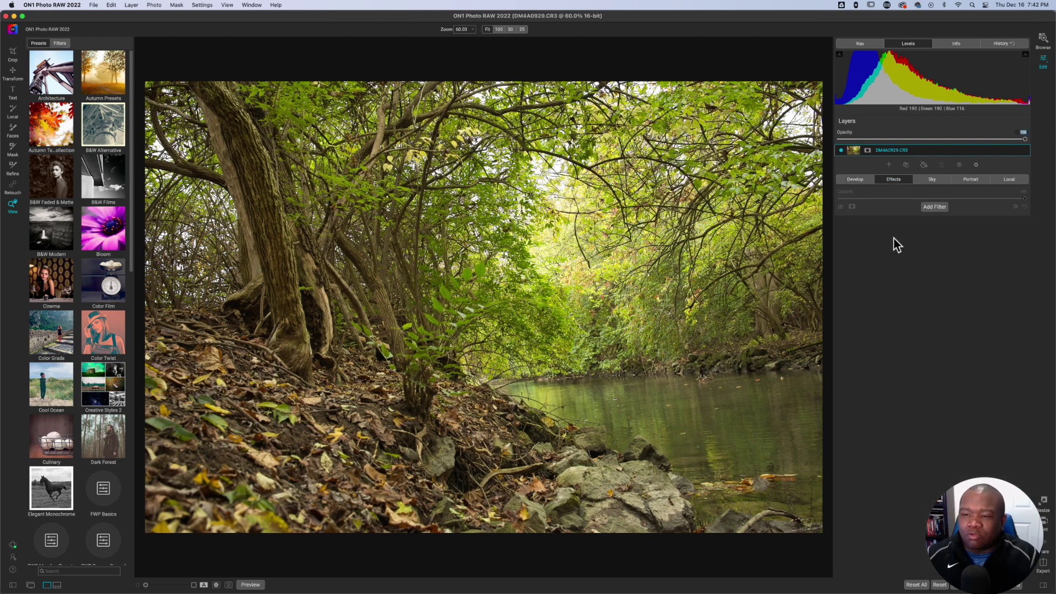
Step: Make the forest photo monochrome with a Black & White filter, then stack a default Curves filter above it
{"action": "left_click", "coordinate": [933, 208]}
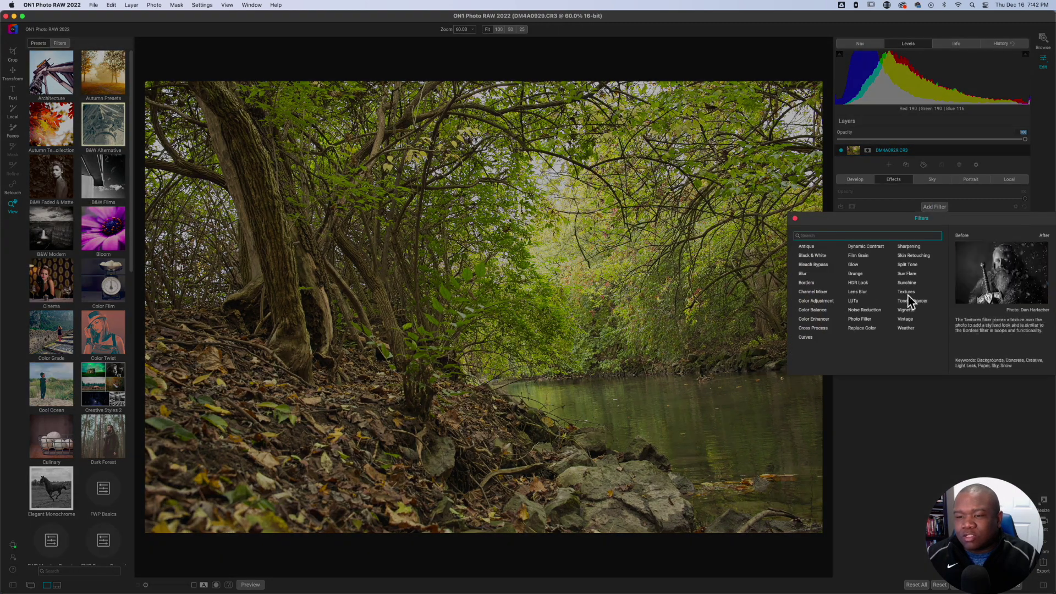
{"action": "left_click", "coordinate": [816, 257]}
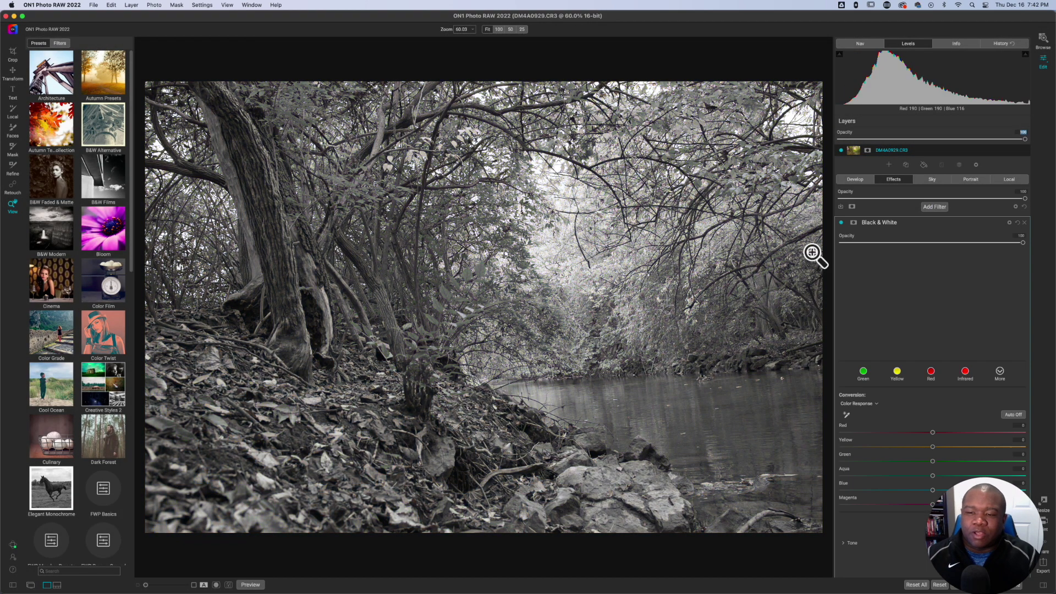
{"action": "left_click", "coordinate": [914, 223]}
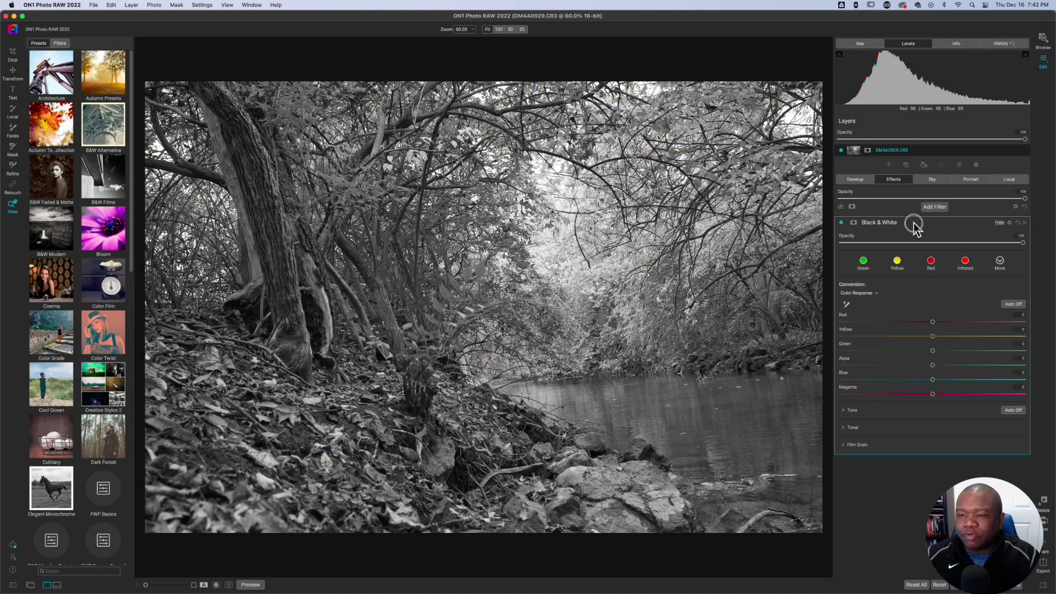
{"action": "left_click", "coordinate": [932, 209]}
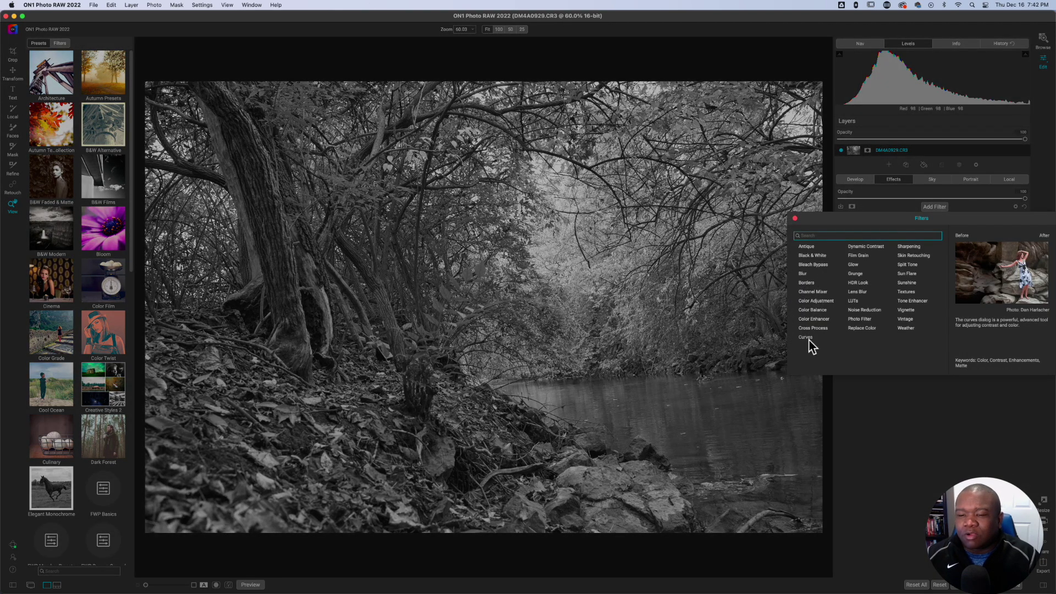
{"action": "left_click", "coordinate": [807, 338]}
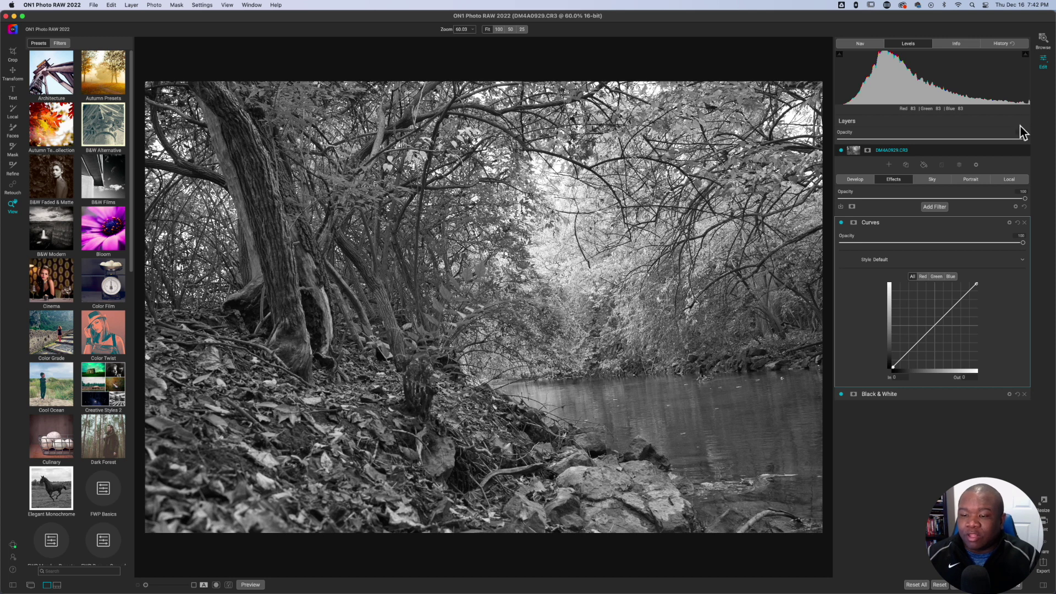
Step: Nudge the first curve's black point, then add a second Curves filter with an S-curve: shadows lowered, highlights raised
{"action": "left_click_drag", "start_coordinate": [893, 367], "coordinate": [895, 370]}
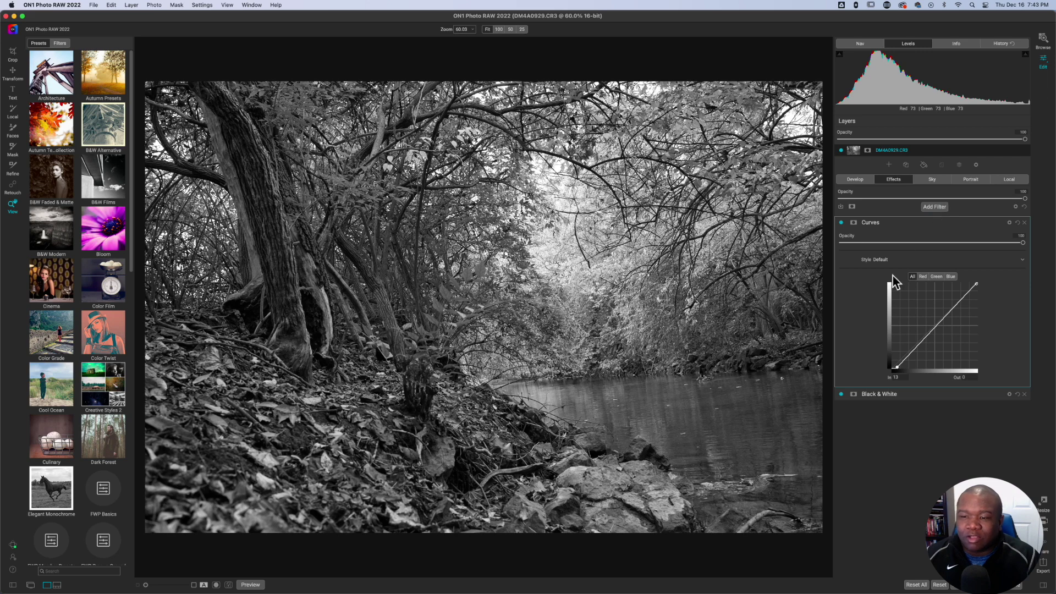
{"action": "left_click", "coordinate": [934, 206]}
{"action": "left_click", "coordinate": [804, 337]}
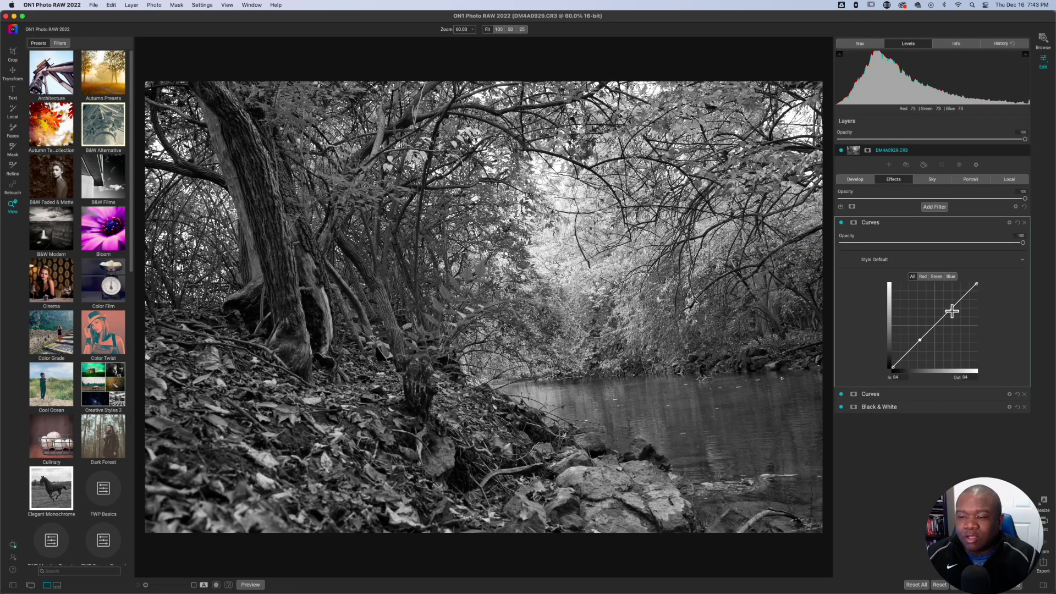
{"action": "left_click", "coordinate": [959, 304]}
{"action": "left_click_drag", "start_coordinate": [921, 341], "coordinate": [921, 345]}
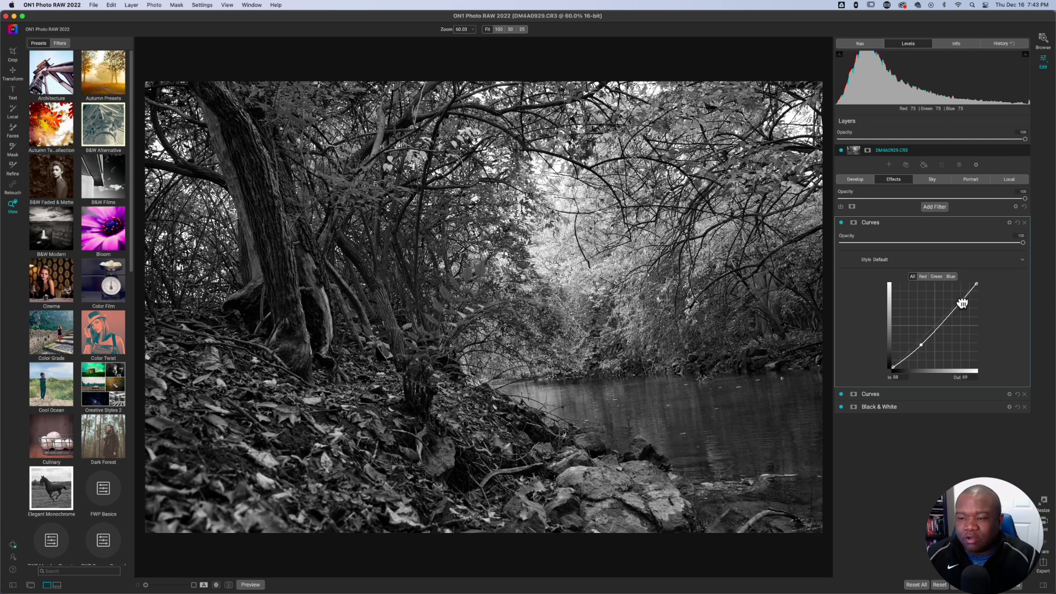
{"action": "left_click_drag", "start_coordinate": [957, 301], "coordinate": [959, 294]}
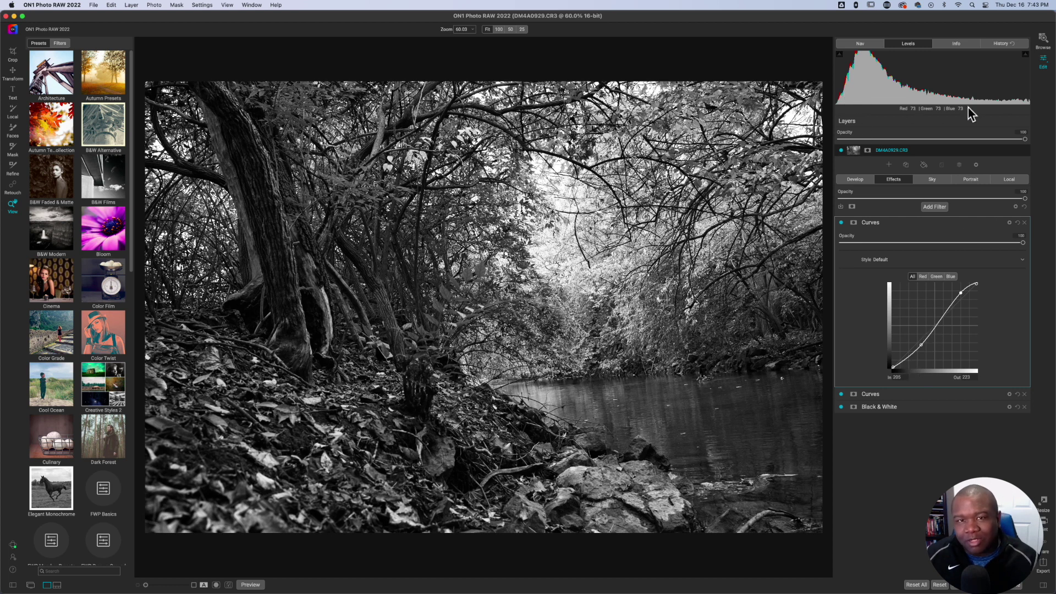
Step: Set the forest photo's camera profile to Linear Raw in Develop
{"action": "left_click", "coordinate": [847, 180]}
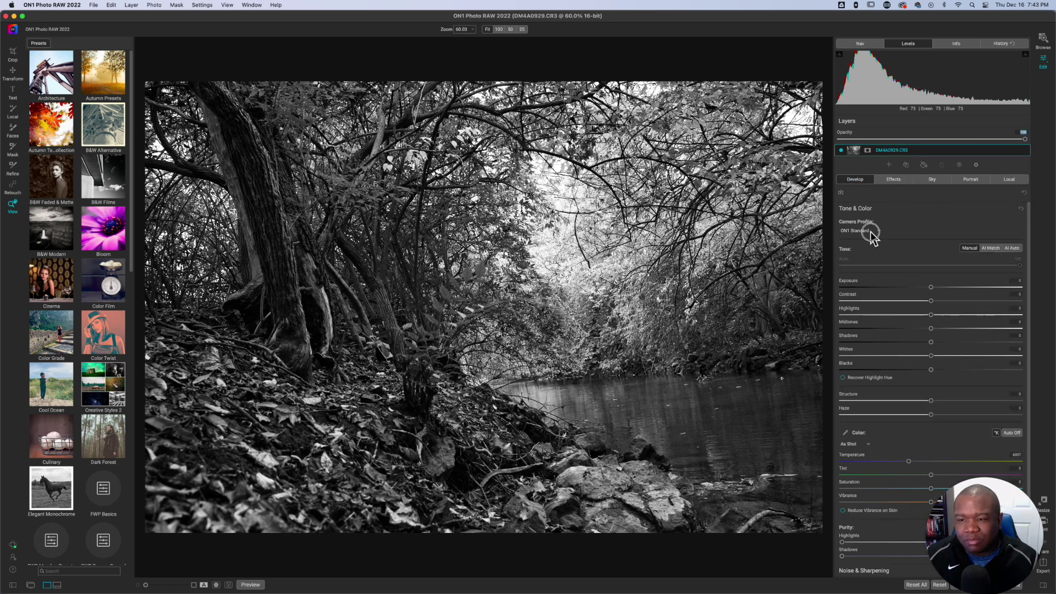
{"action": "left_click", "coordinate": [871, 231]}
{"action": "left_click", "coordinate": [873, 285]}
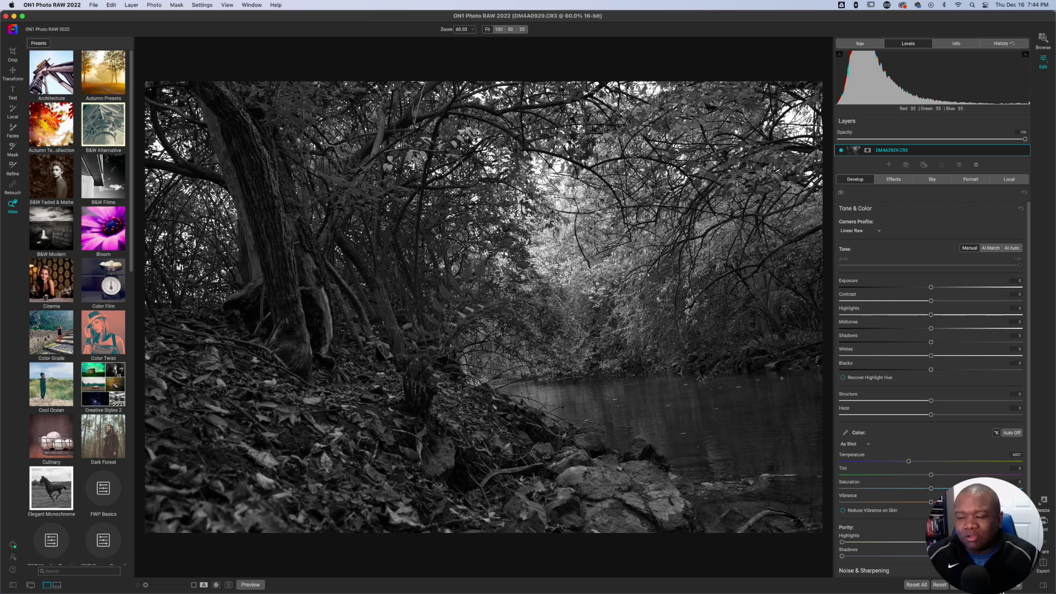
Step: Abandon the forest photo edits with Cancel, bringing up the lost-work prompt
{"action": "left_click", "coordinate": [965, 584]}
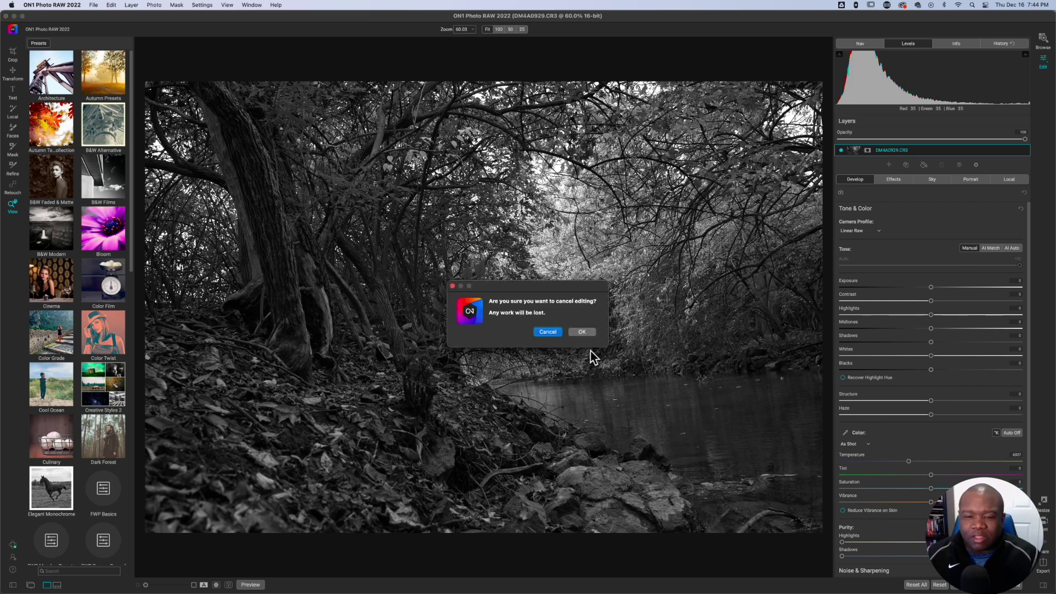